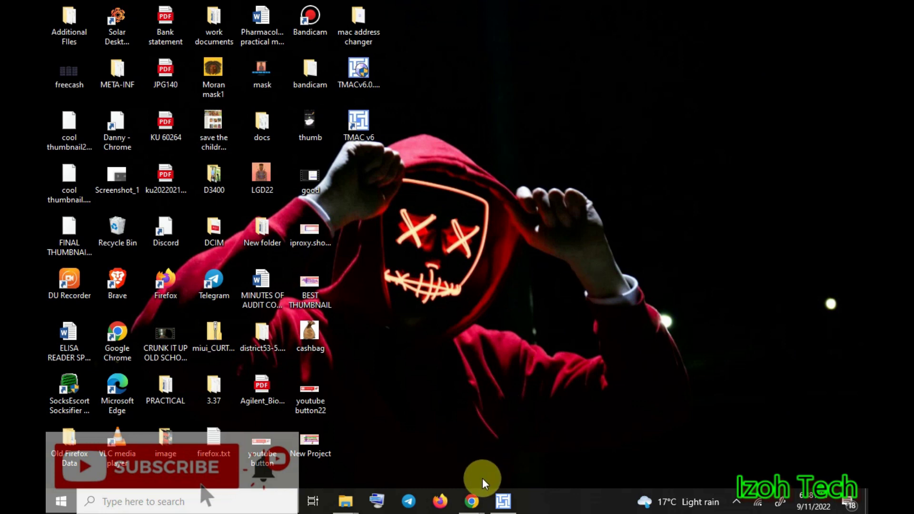
# Search Google for 'mac address changer' from the Chrome New Tab window
pyautogui.moveTo(481, 493)
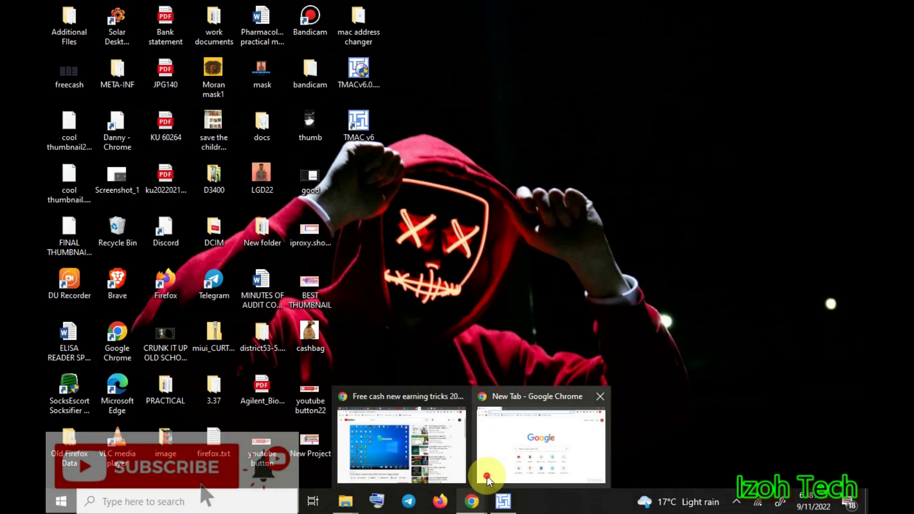
pyautogui.click(488, 474)
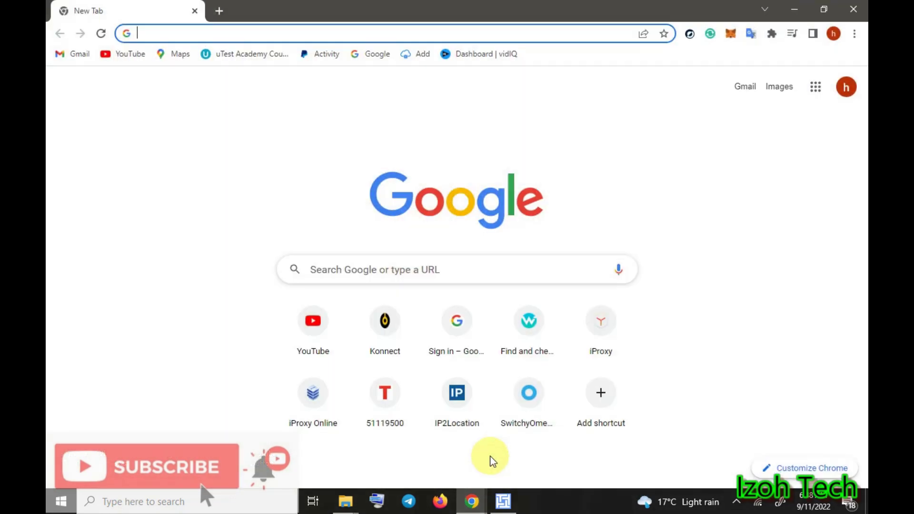
pyautogui.click(407, 273)
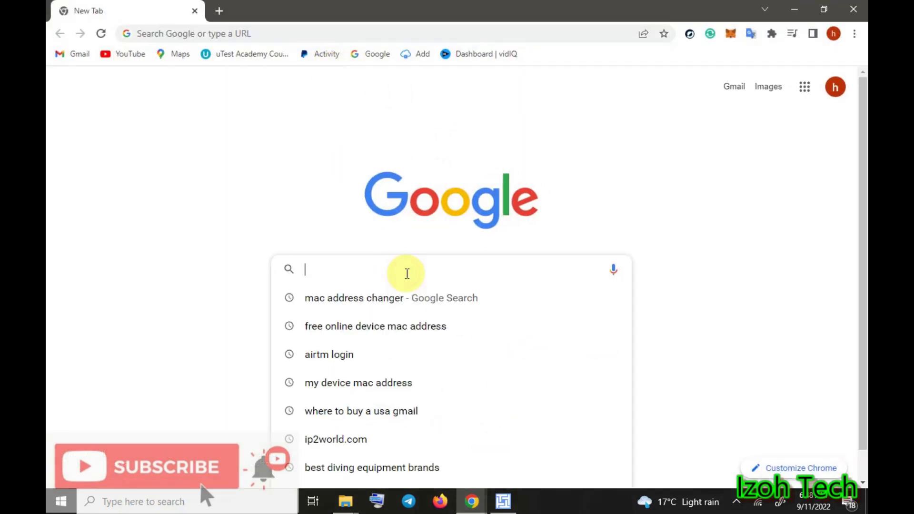
pyautogui.click(365, 298)
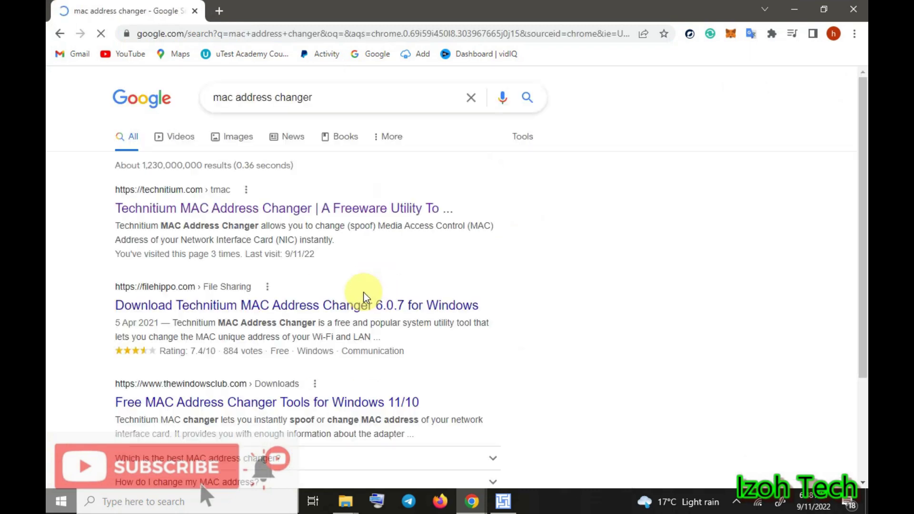
# Open the Technitium MAC Address Changer page and directly download TMACv6.0.7_Setup.zip
pyautogui.click(183, 213)
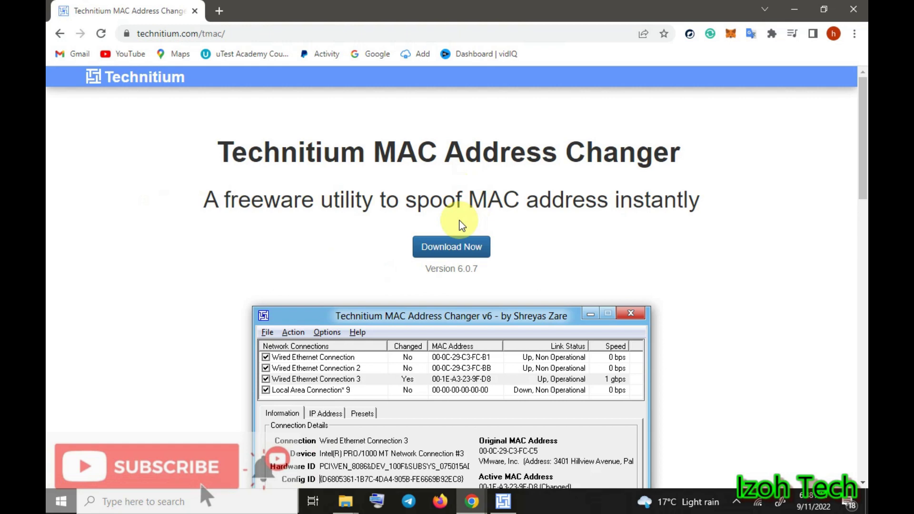
pyautogui.click(448, 238)
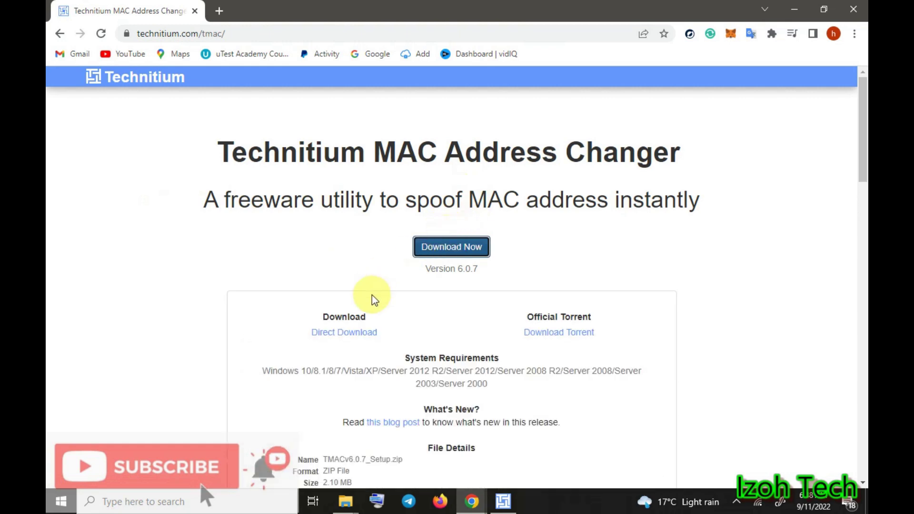
pyautogui.click(357, 329)
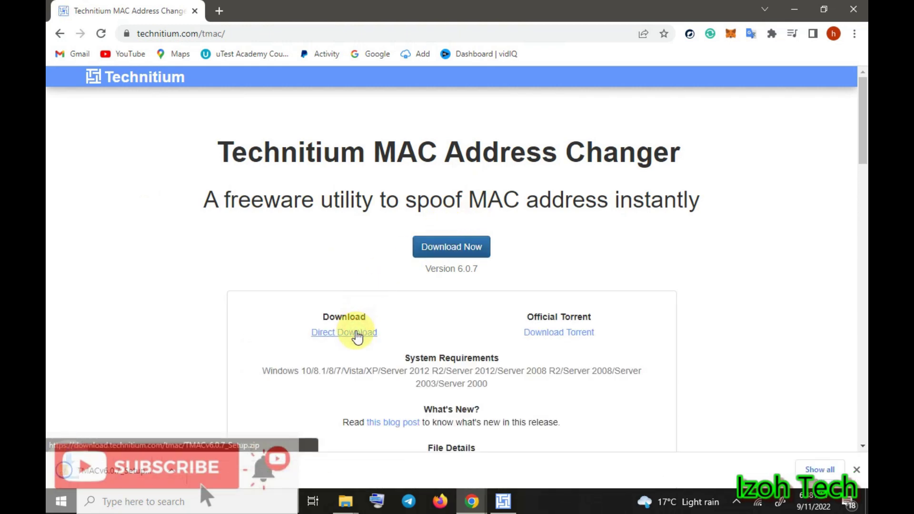
# Locate TMACv6.0.7_Setup (3).zip in the Downloads folder, then close Explorer and minimize Chrome
pyautogui.click(809, 465)
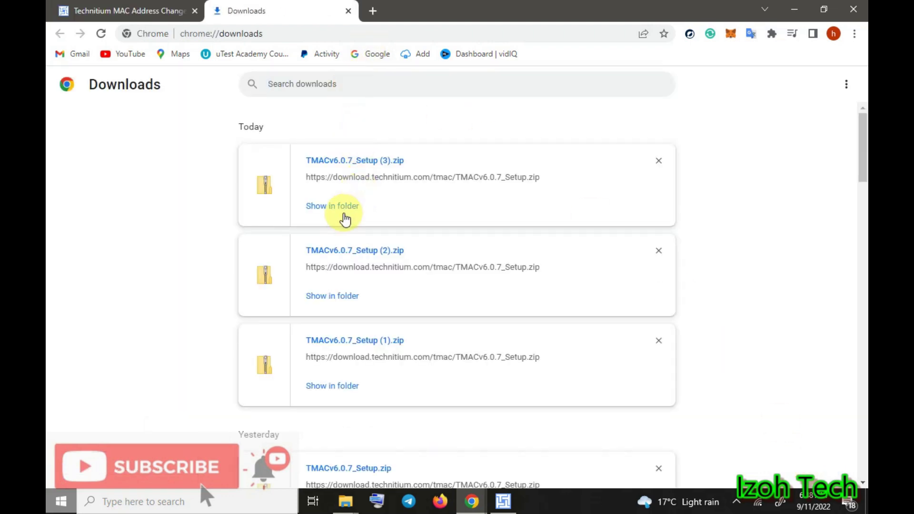
pyautogui.click(339, 206)
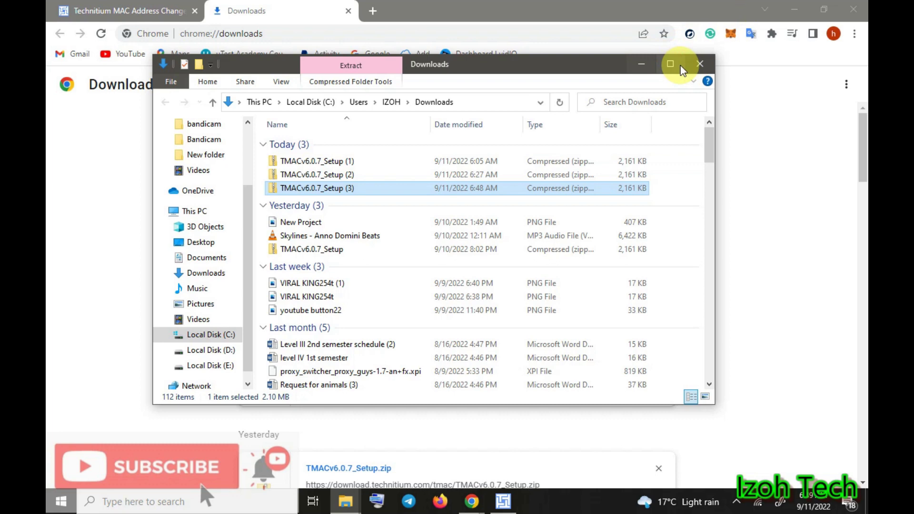
pyautogui.click(699, 64)
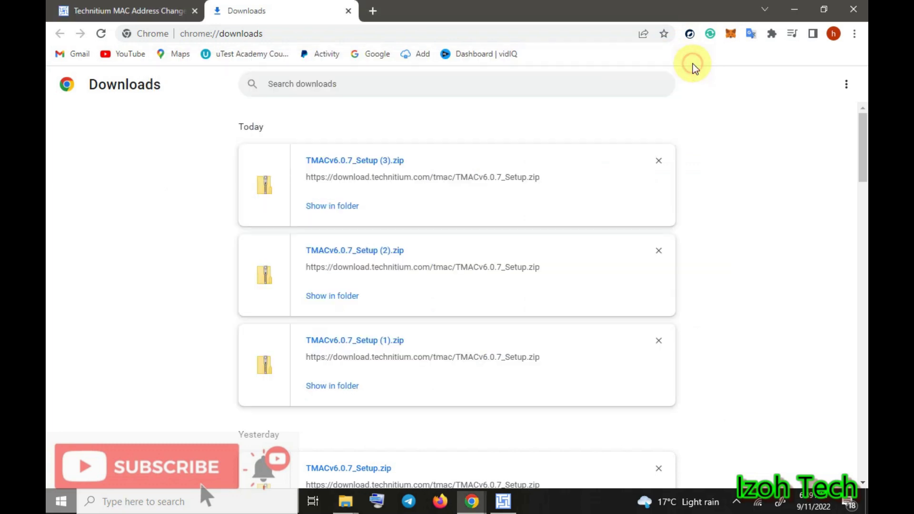
pyautogui.click(795, 11)
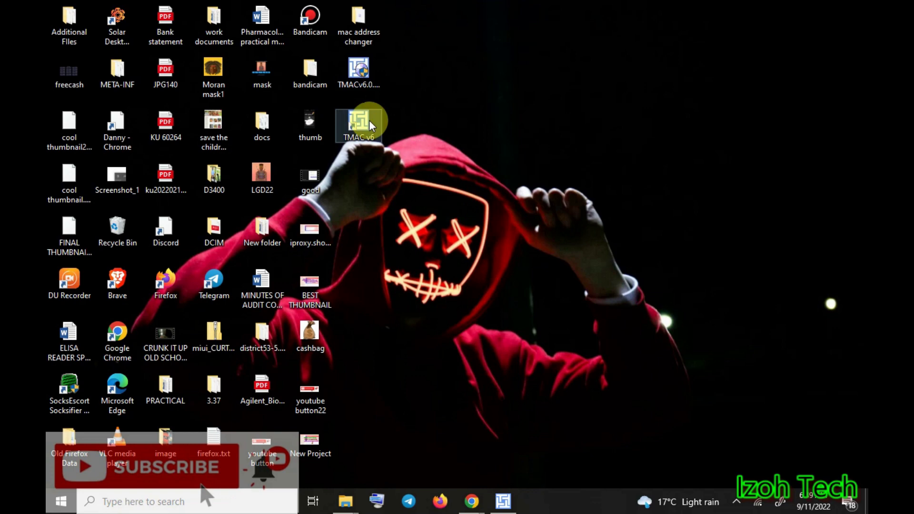
pyautogui.click(503, 501)
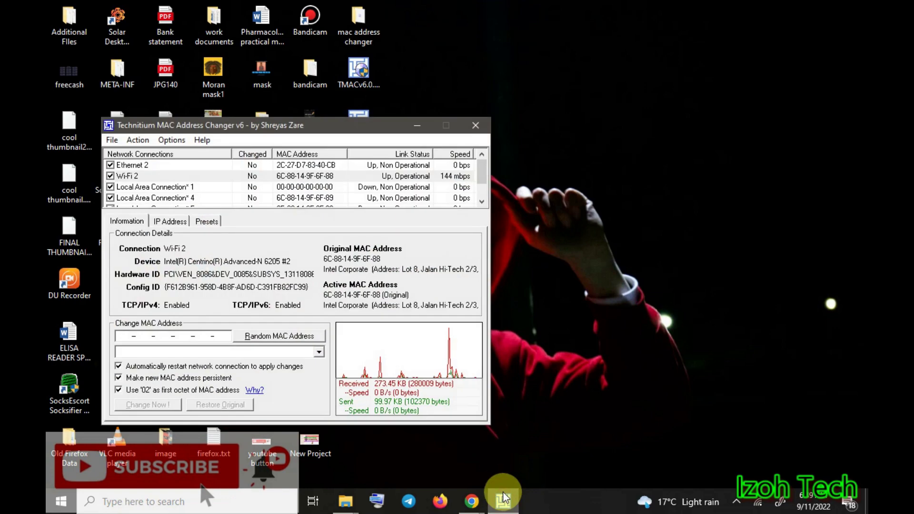
pyautogui.moveTo(306, 149); pyautogui.dragTo(285, 64)
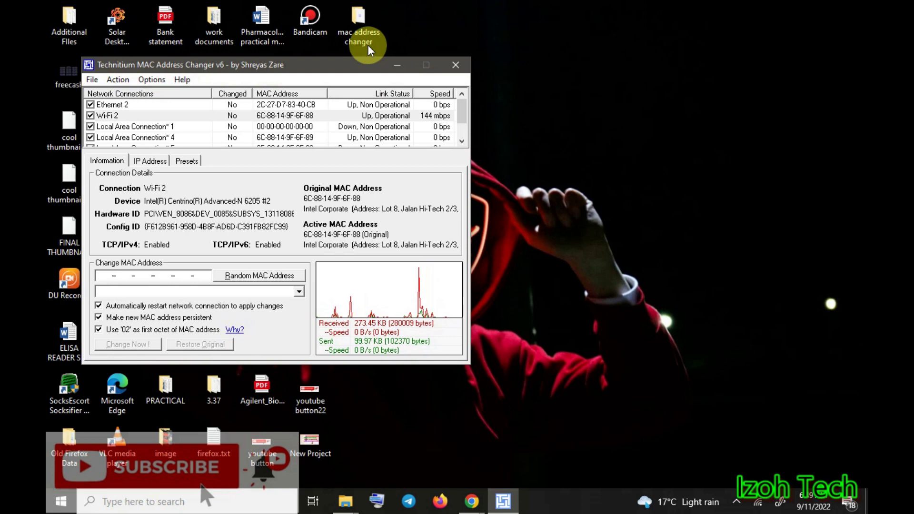
pyautogui.moveTo(361, 59); pyautogui.dragTo(678, 72)
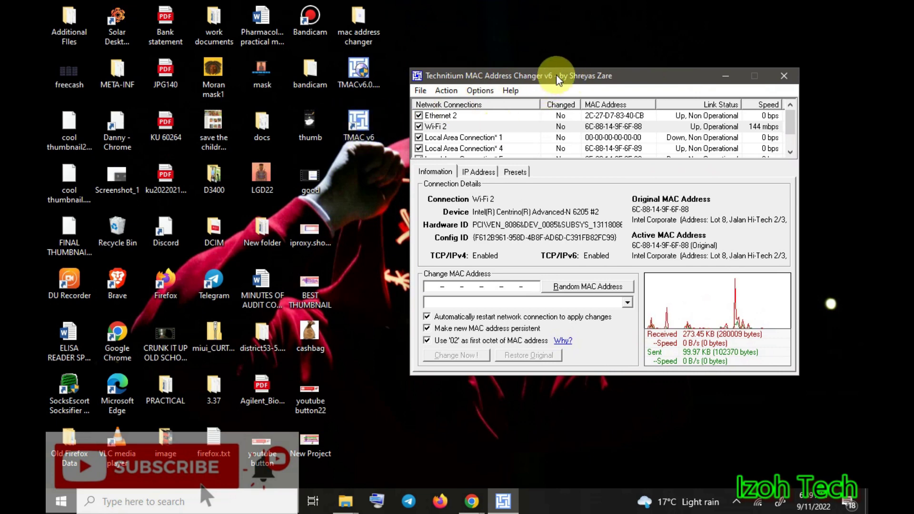
pyautogui.moveTo(558, 79); pyautogui.dragTo(266, 88)
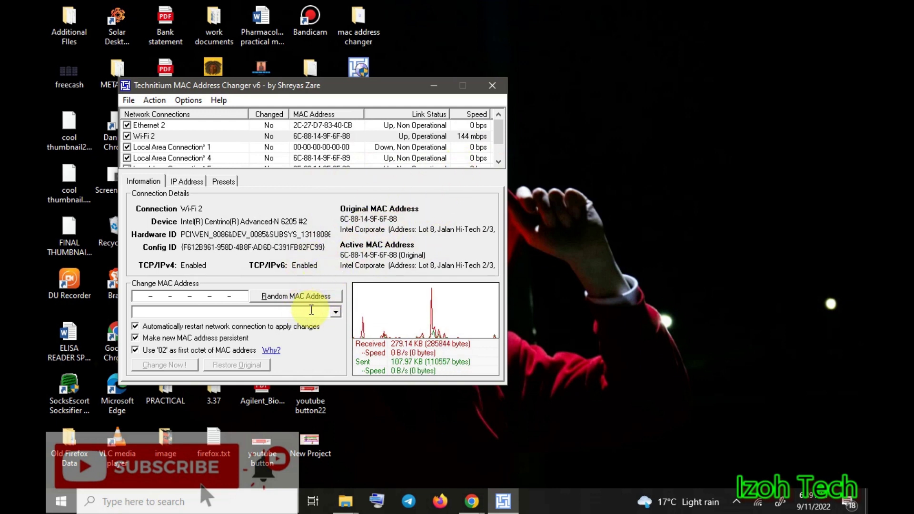
pyautogui.click(757, 500)
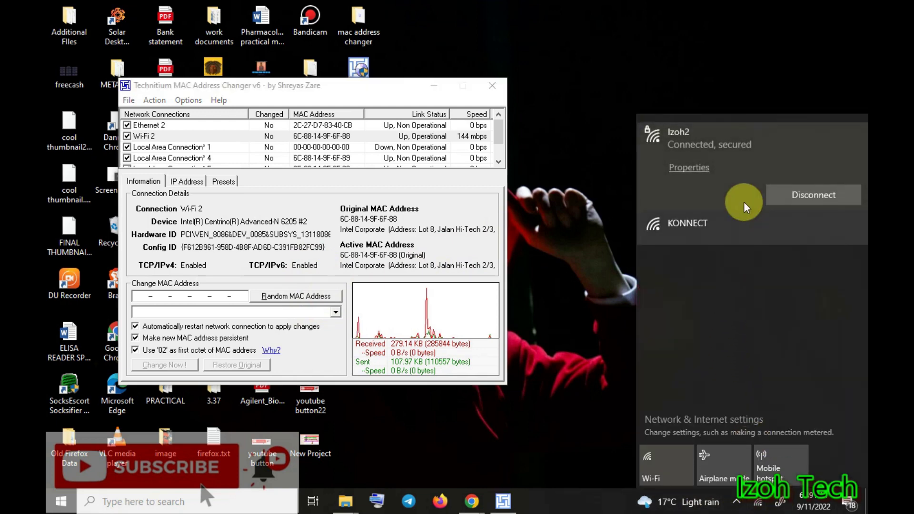
pyautogui.click(699, 167)
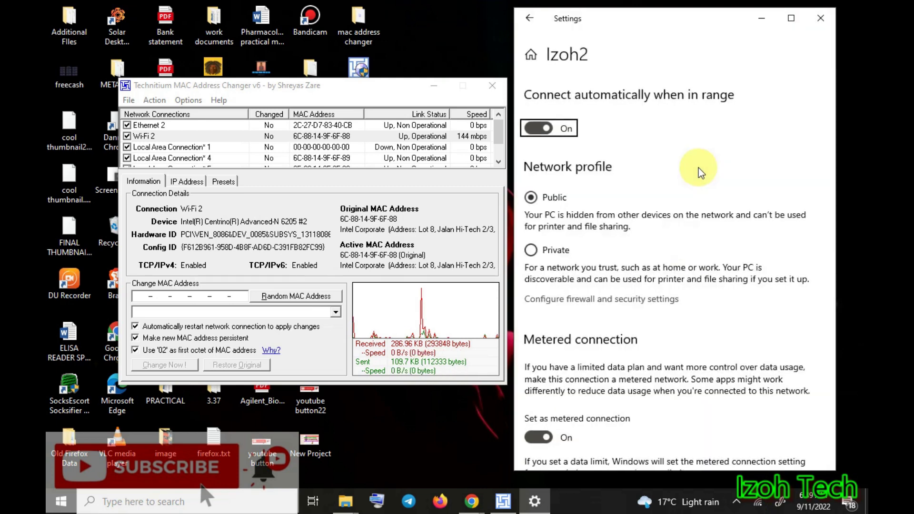
pyautogui.moveTo(829, 149); pyautogui.dragTo(837, 389)
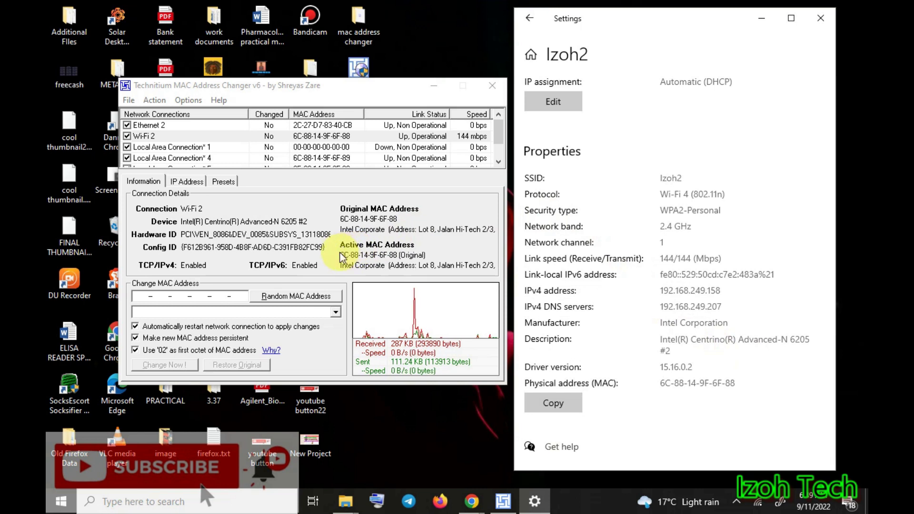
pyautogui.moveTo(341, 219); pyautogui.dragTo(409, 218)
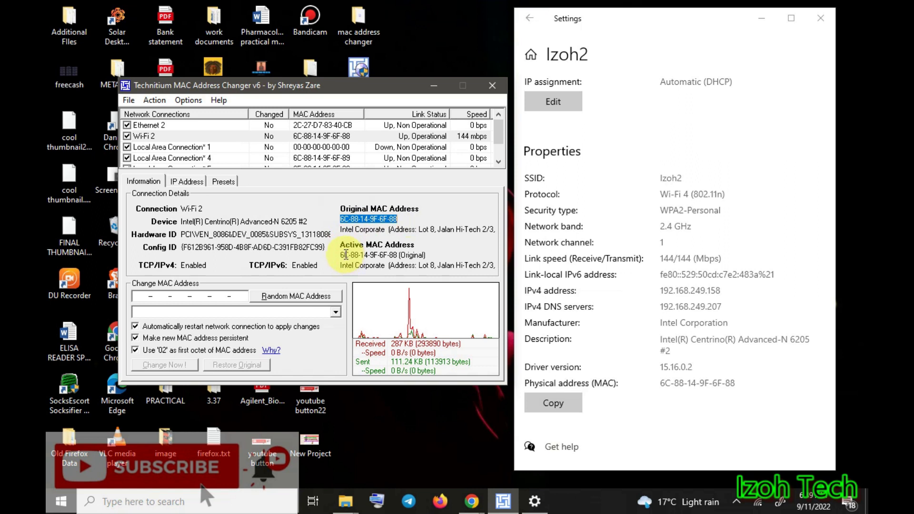
pyautogui.moveTo(341, 255); pyautogui.dragTo(427, 255)
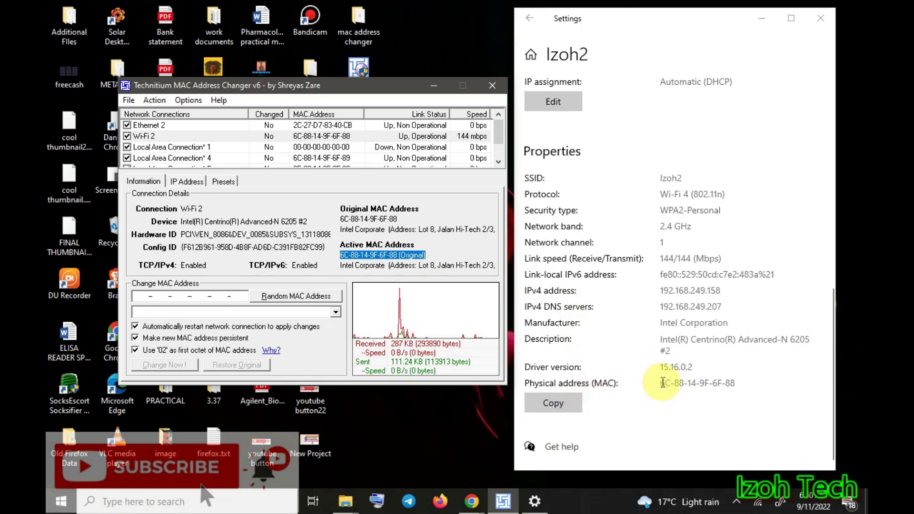
pyautogui.moveTo(661, 383); pyautogui.dragTo(737, 388)
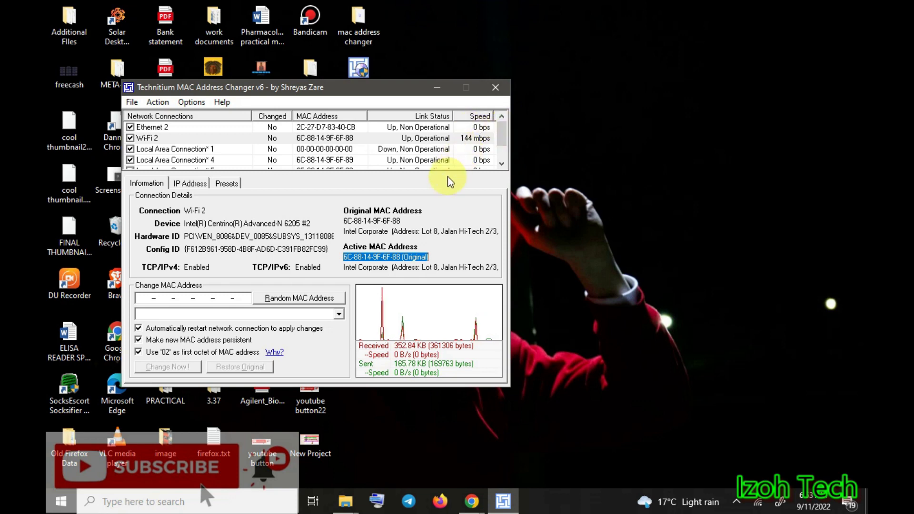
pyautogui.click(338, 314)
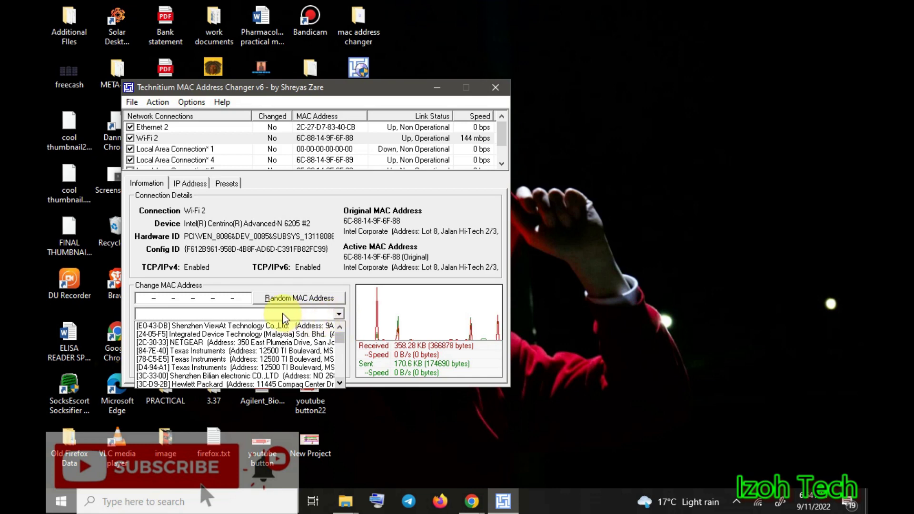
pyautogui.click(231, 297)
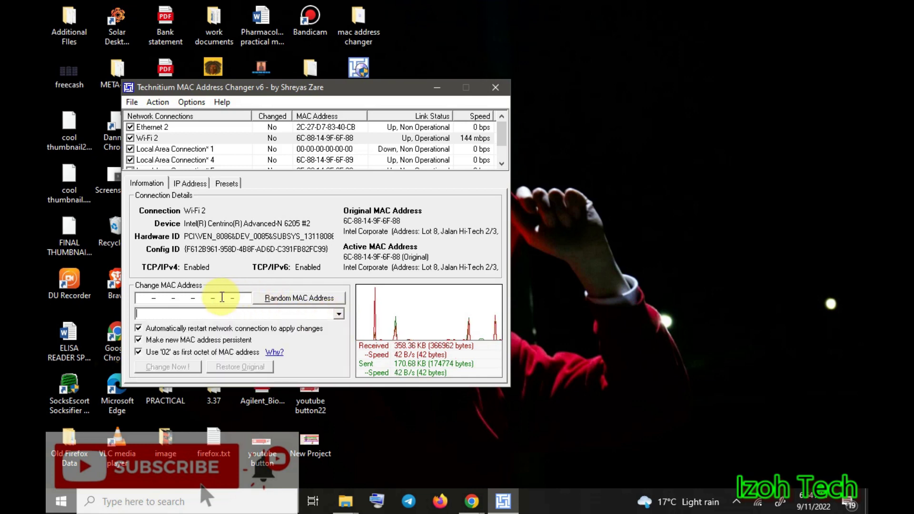
pyautogui.click(153, 297)
pyautogui.write('678')
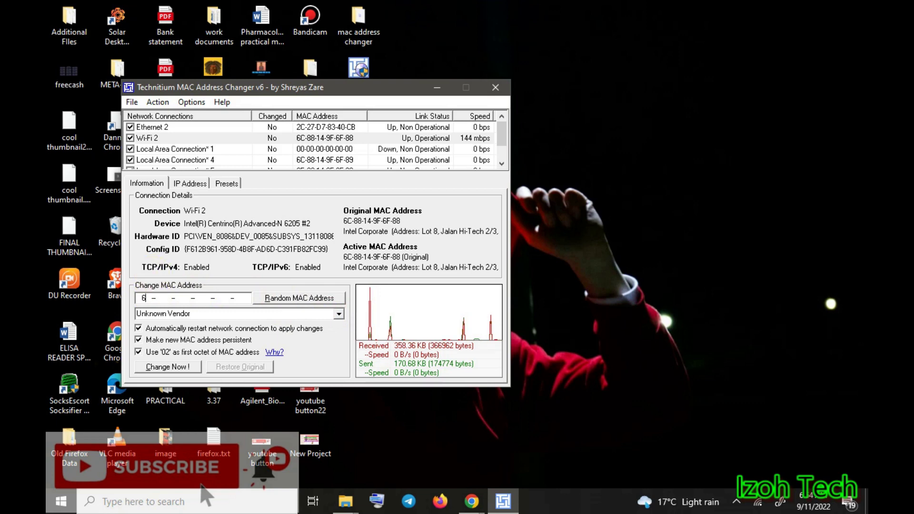
pyautogui.write('8998')
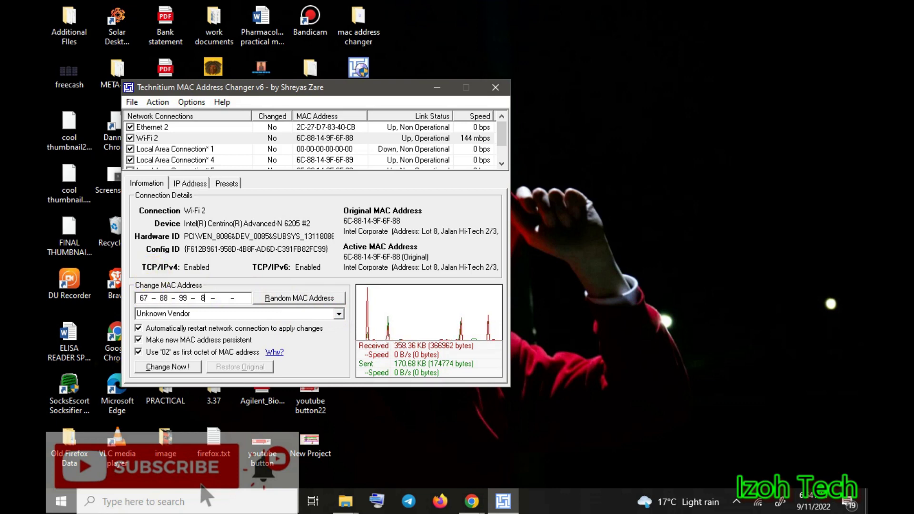
pyautogui.write('88')
pyautogui.write('99')
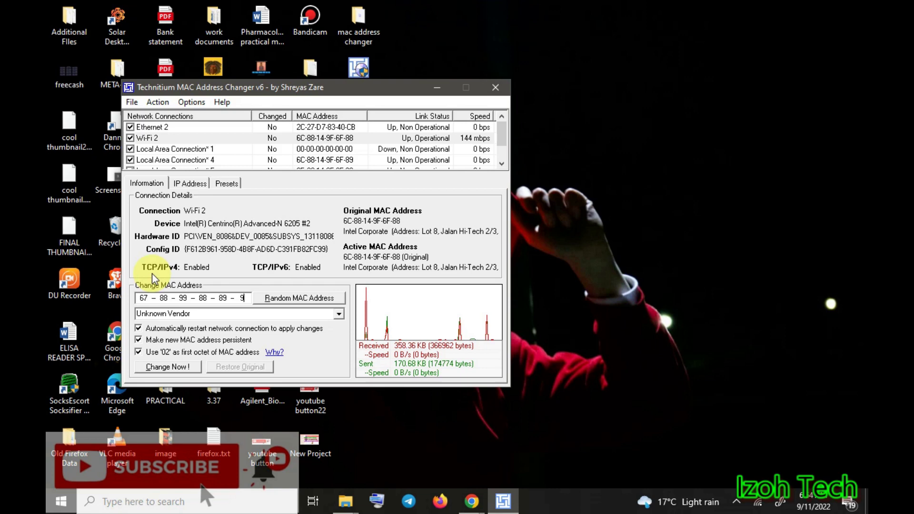
pyautogui.write('8')
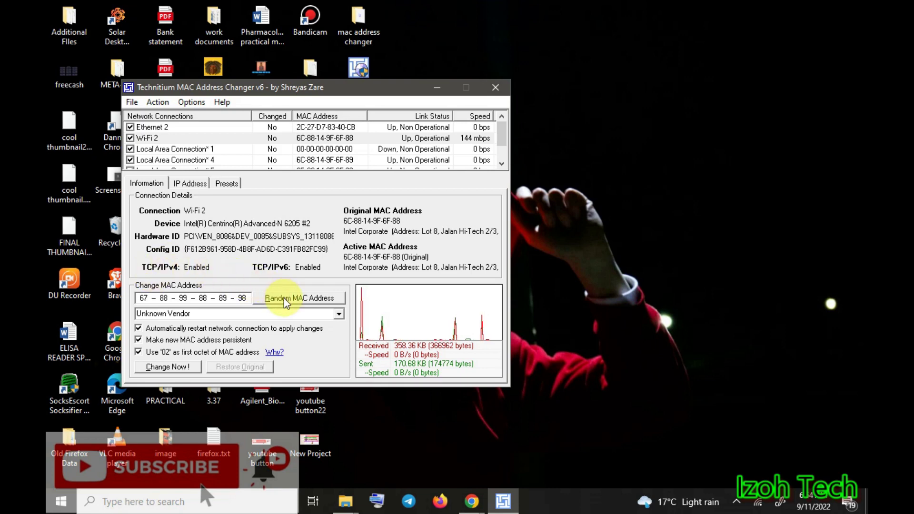
# Apply the Texas Instruments D4-94-A1 prefix, giving Wi-Fi 2 the MAC 02-94-A1-32-18-38
pyautogui.click(338, 313)
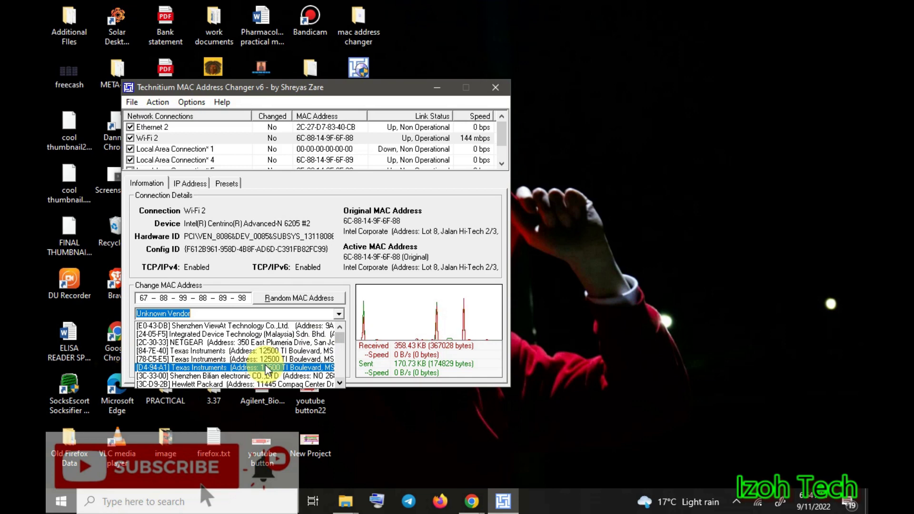
pyautogui.click(249, 369)
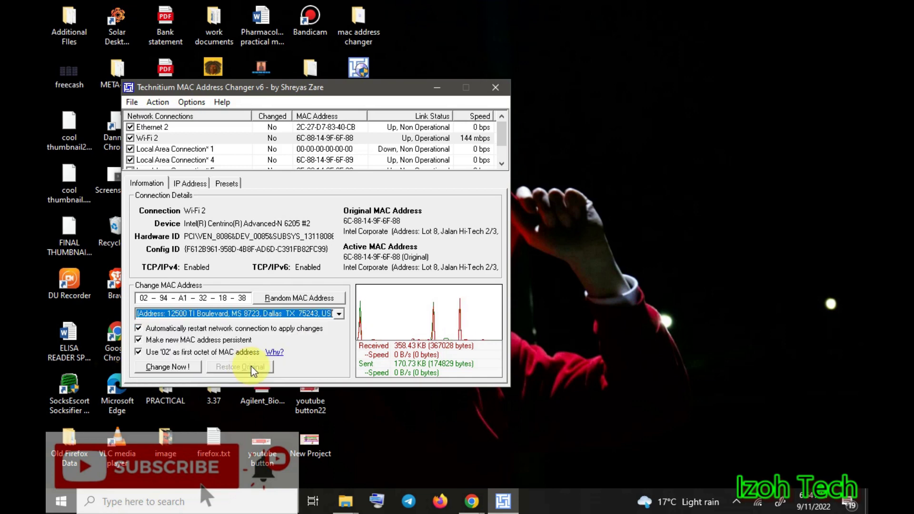
pyautogui.click(186, 367)
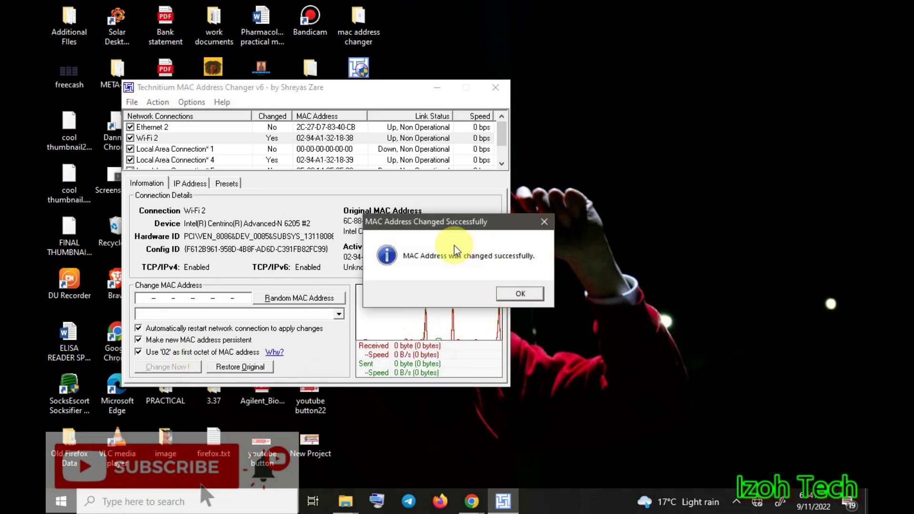
pyautogui.click(514, 293)
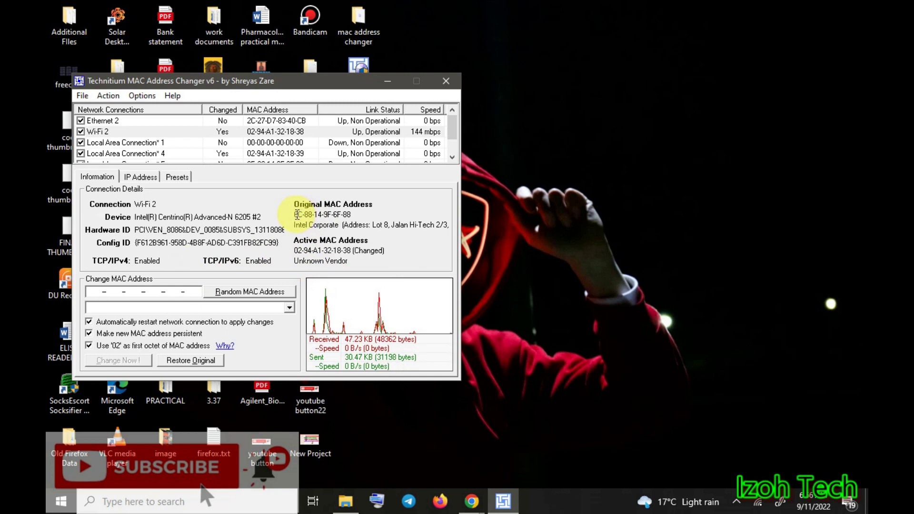
pyautogui.moveTo(296, 215); pyautogui.dragTo(353, 215)
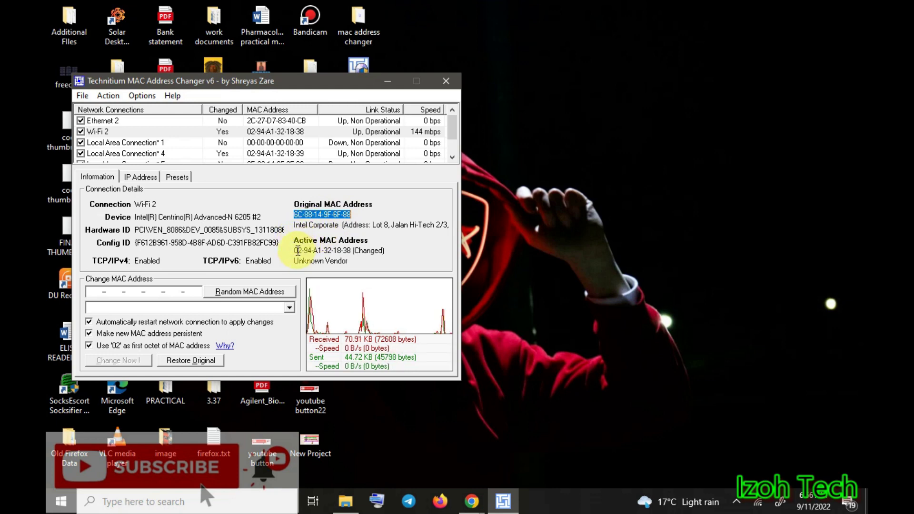
pyautogui.moveTo(297, 250); pyautogui.dragTo(352, 254)
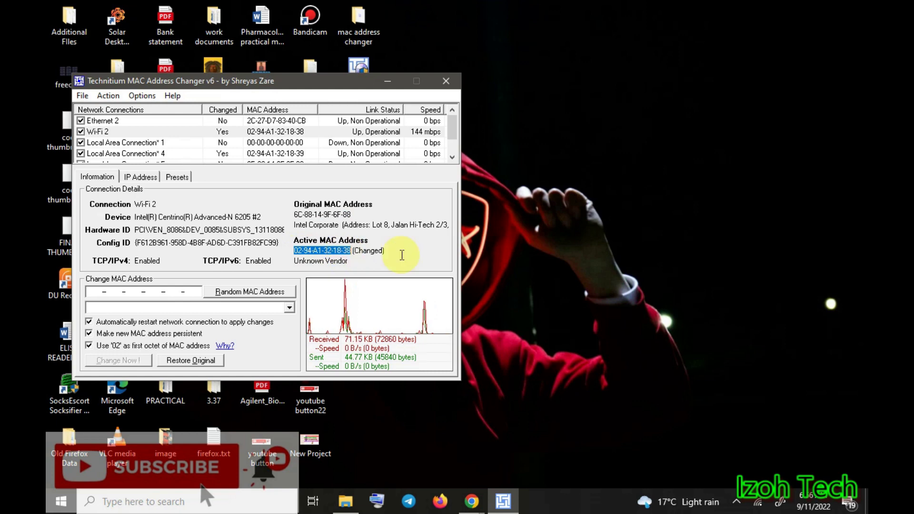
# Verify Izoh2's physical address in Settings now reads 02-94-A1-32-18-38, matching the active MAC
pyautogui.click(757, 502)
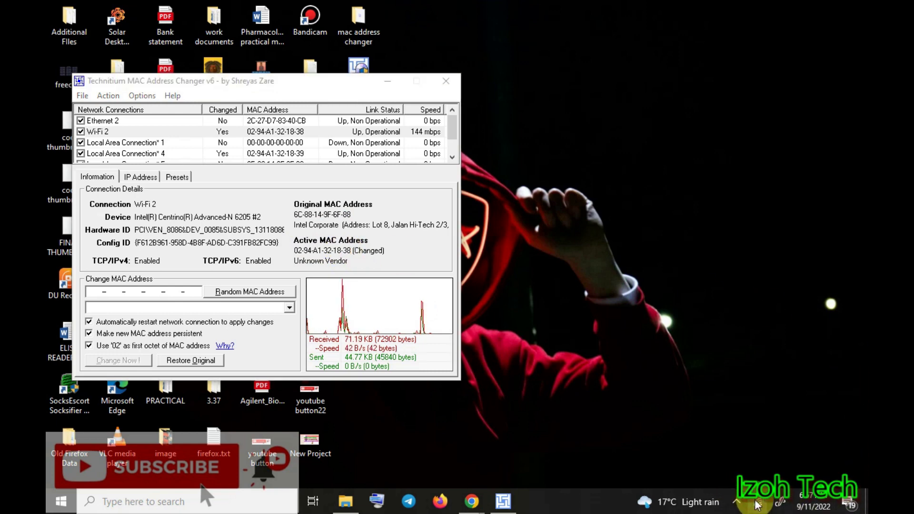
pyautogui.click(691, 166)
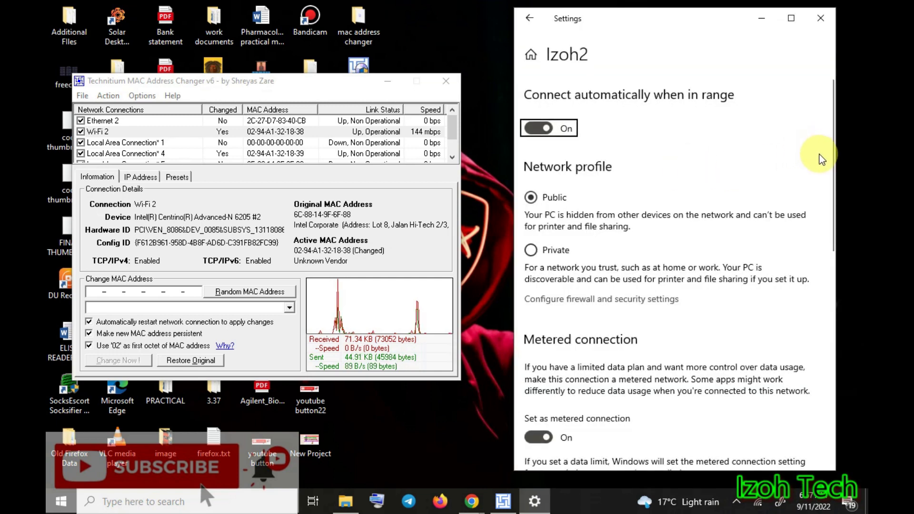
pyautogui.moveTo(828, 161); pyautogui.dragTo(826, 187)
pyautogui.scroll(-10, 821, 228)
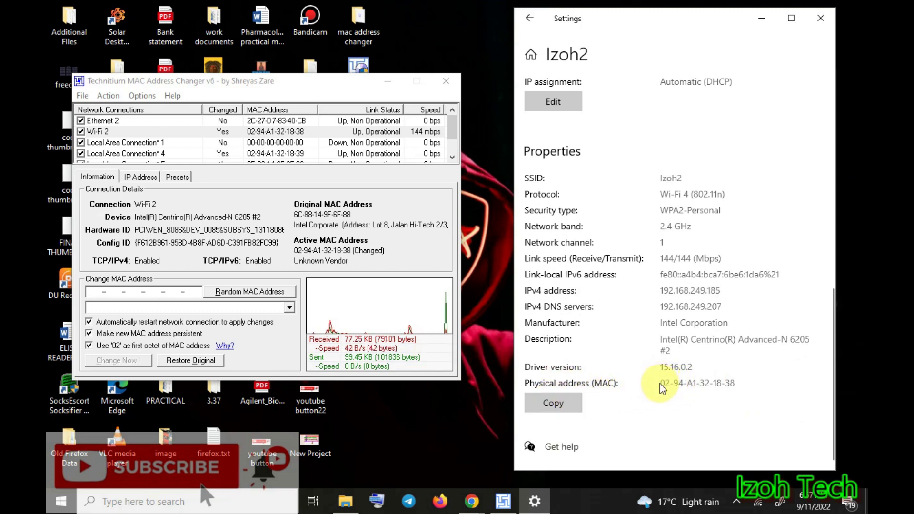
pyautogui.moveTo(660, 383); pyautogui.dragTo(737, 391)
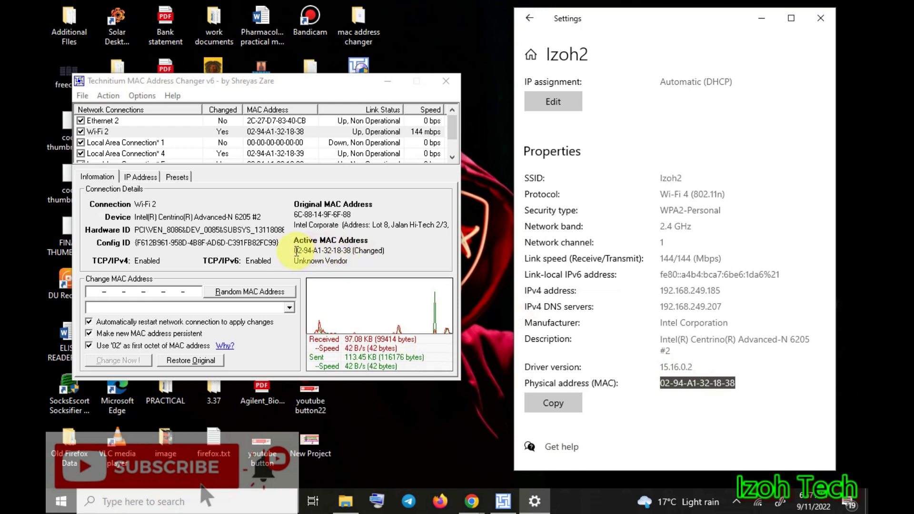
pyautogui.moveTo(295, 251); pyautogui.dragTo(354, 255)
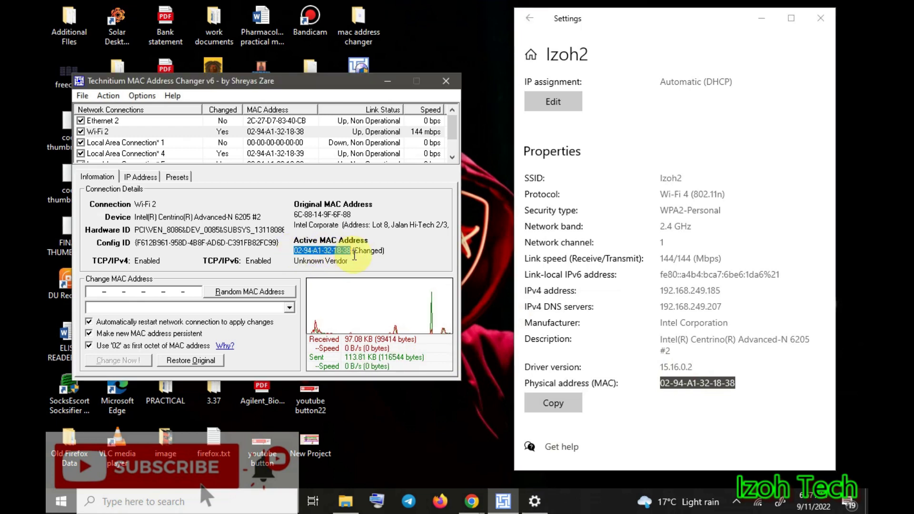